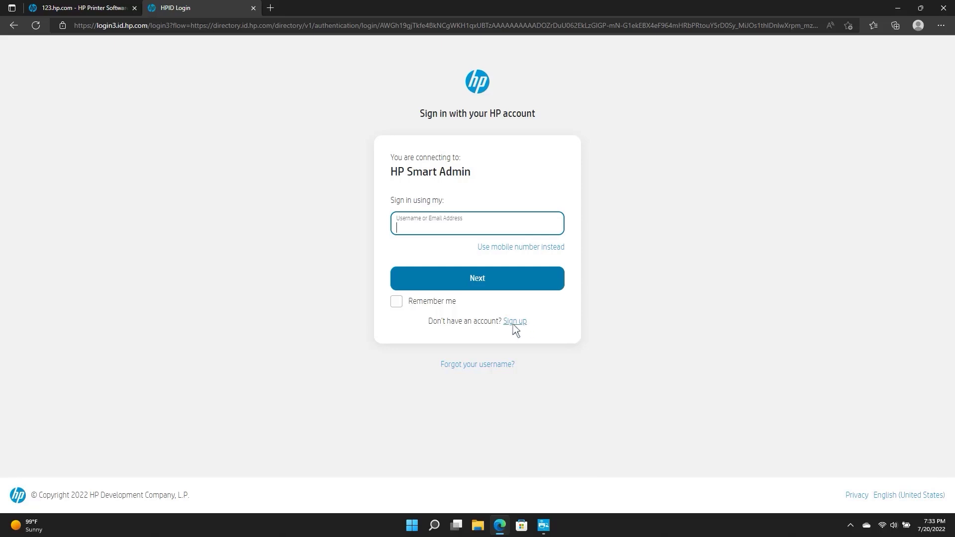
Follow the HP Smart Admin setup link to reach the HP account sign-in page
click(514, 322)
Fill in the new HP account form with the user's first name and submit it
text(John)
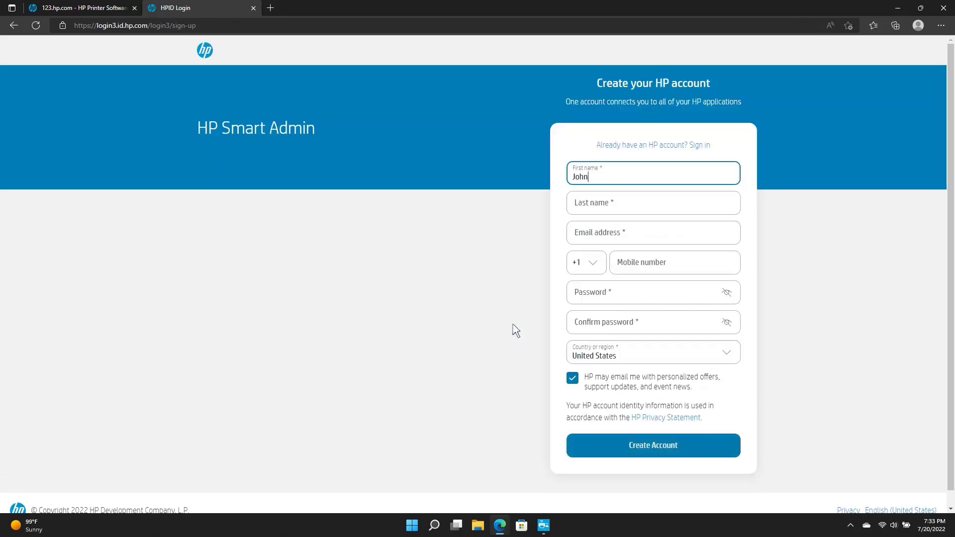
key(Return)
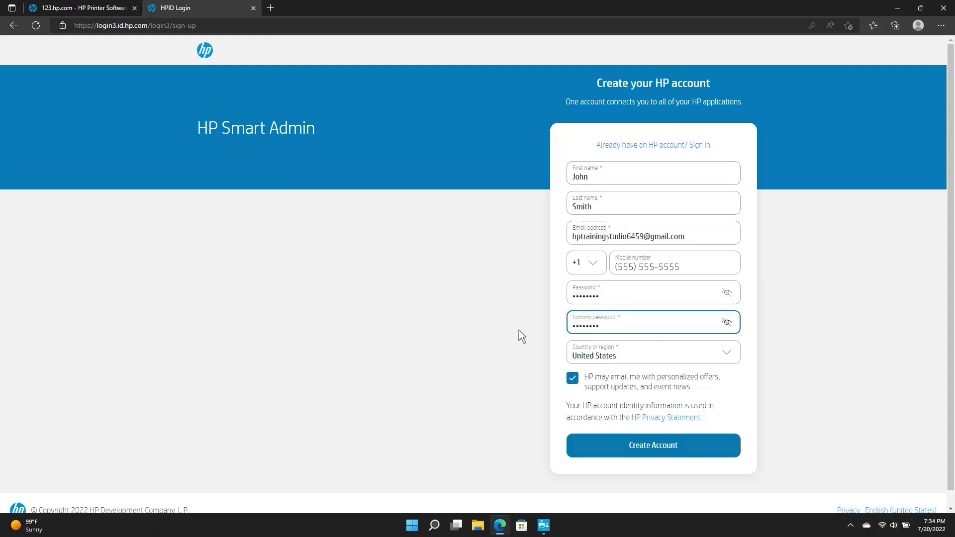
click(636, 445)
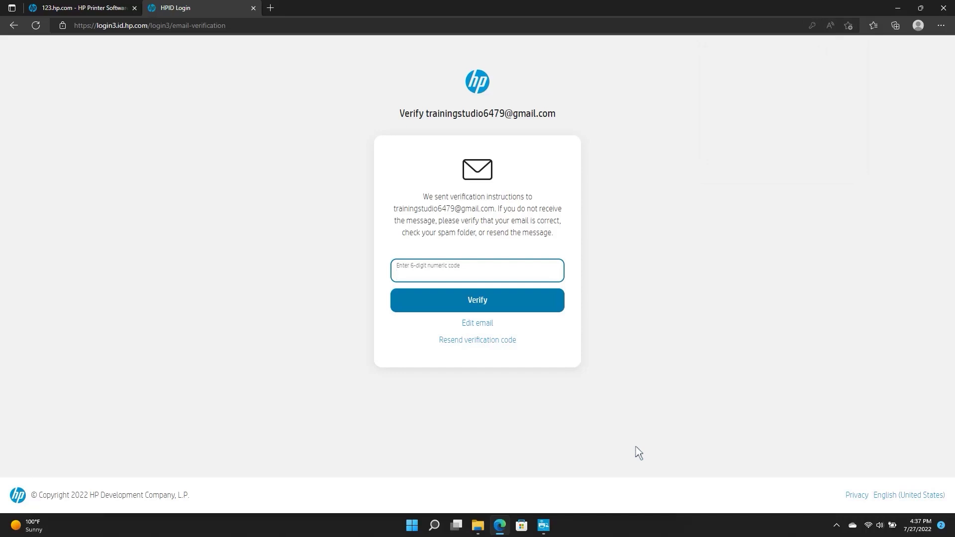
Enter the emailed verification code, verify the account and continue to printer setup
click(504, 308)
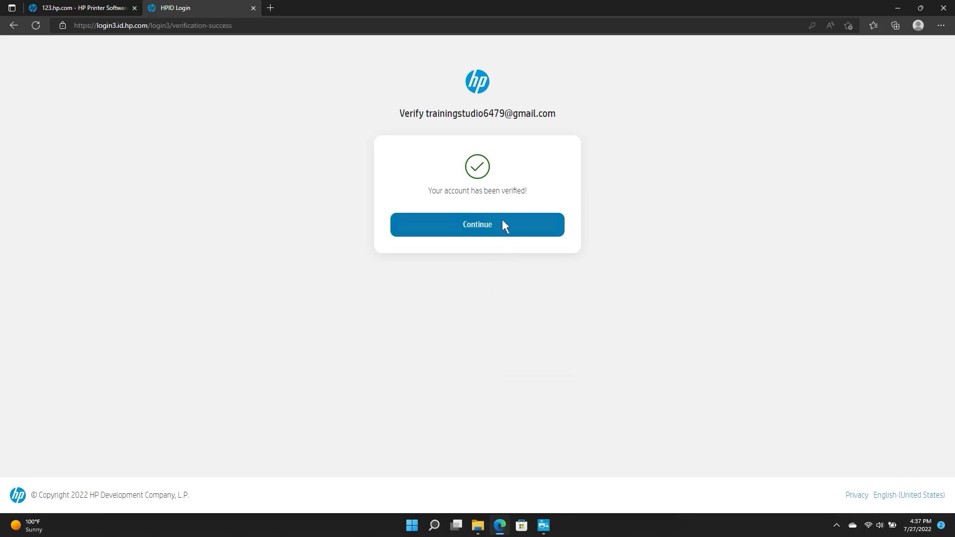
click(505, 224)
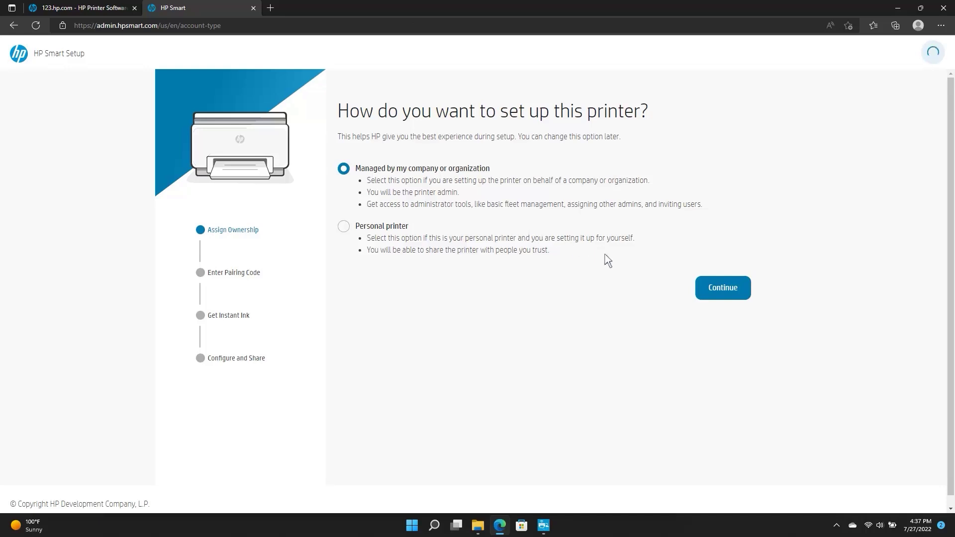
Set company-managed ownership under organization HP and accept all data and firmware-update terms
click(728, 295)
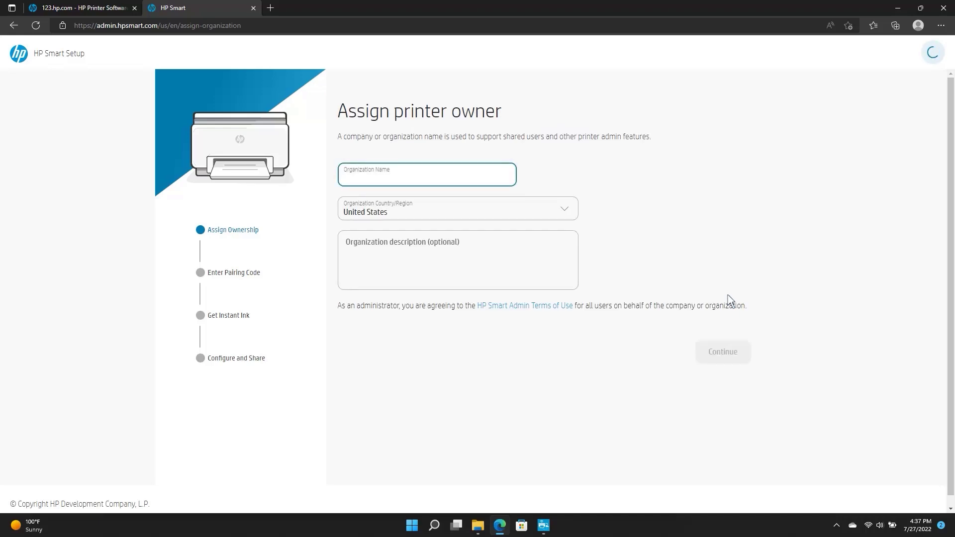
text(HP)
click(729, 298)
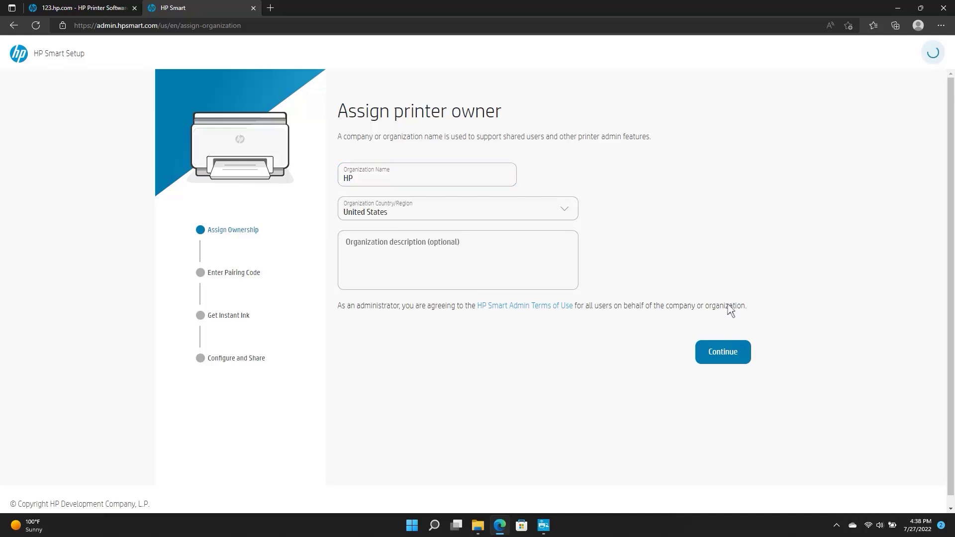
click(729, 354)
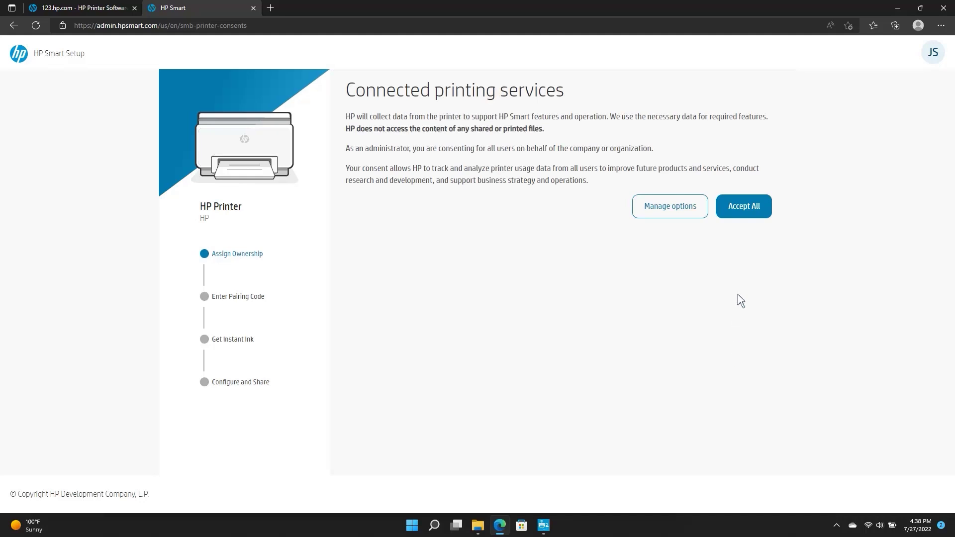
click(753, 206)
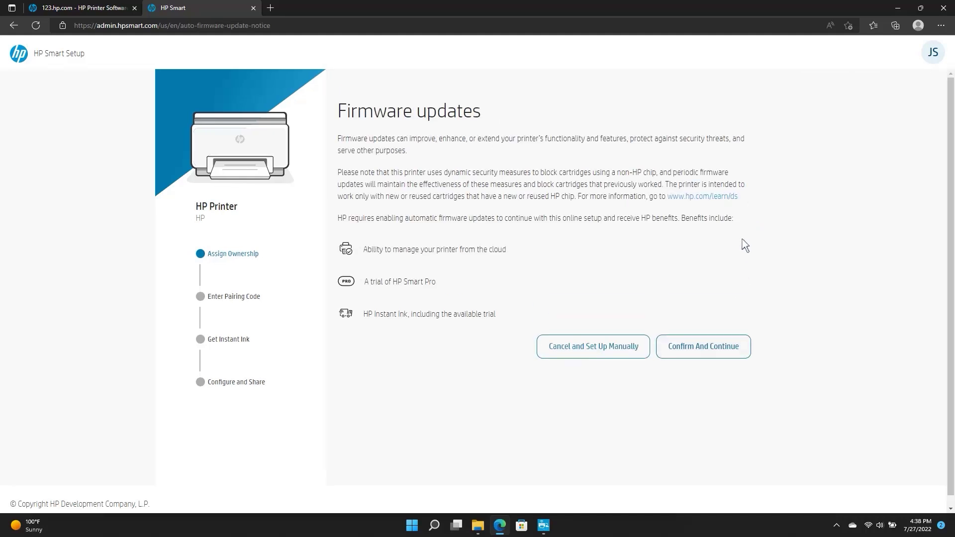
click(710, 346)
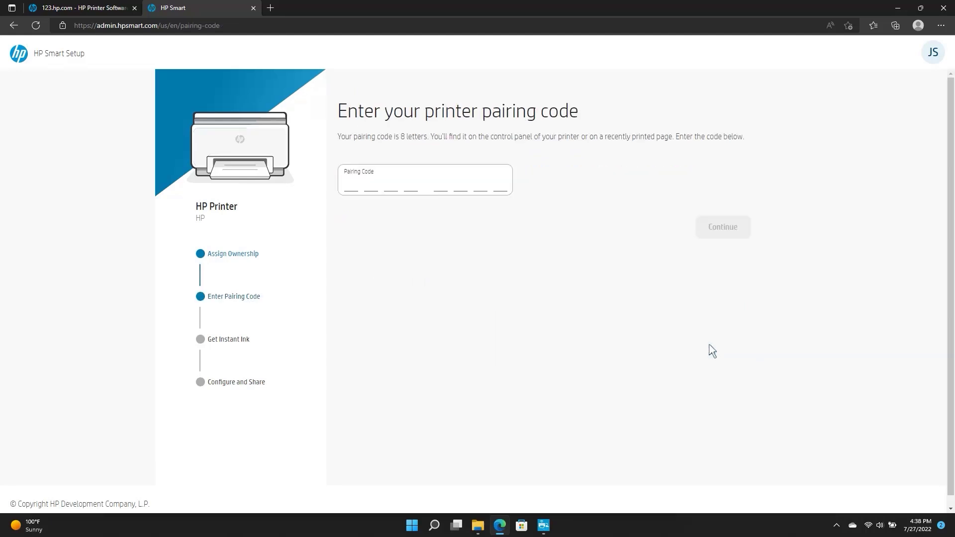
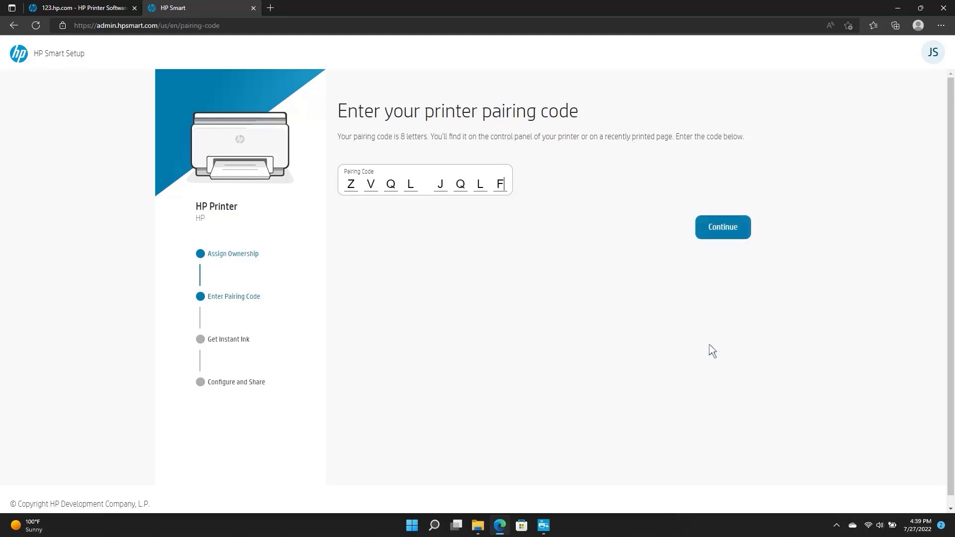
Enter the printer's 8-letter pairing code, then name it Office in Conference Room 2
click(709, 231)
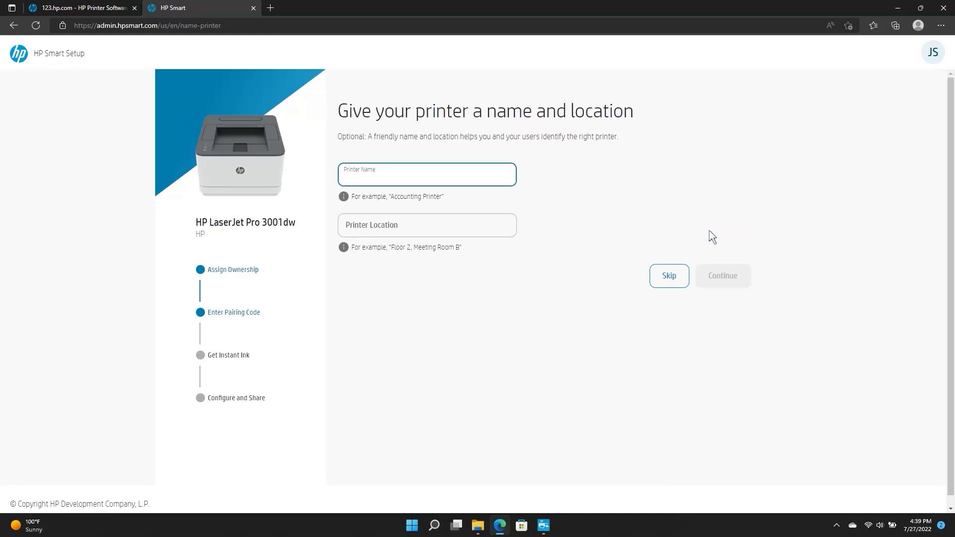
text(Office)
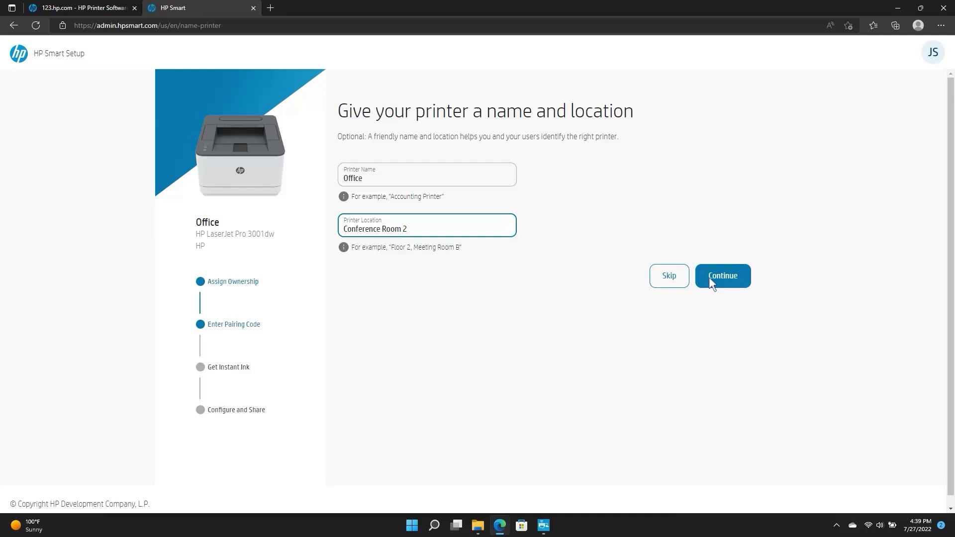
click(712, 281)
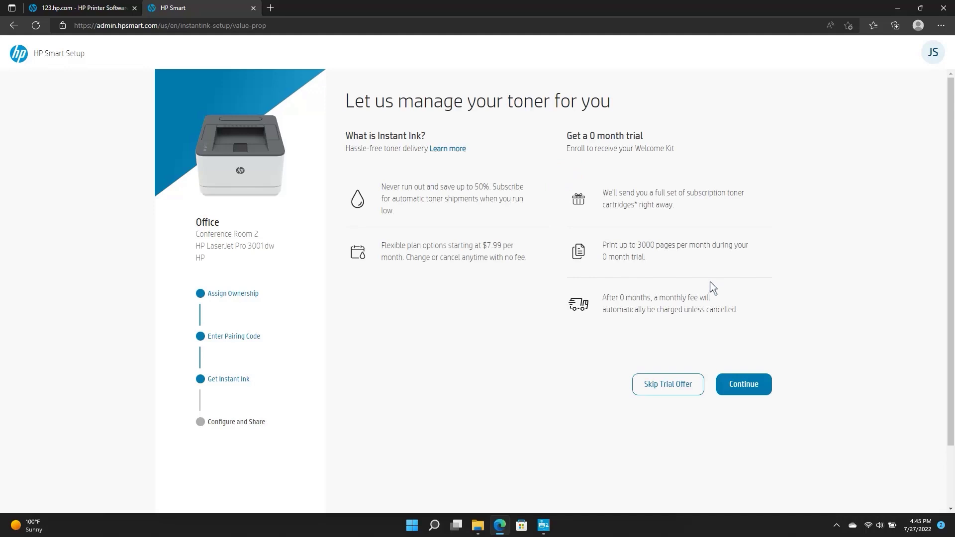
Skip the Instant Ink toner trial and download the basic print driver
click(748, 387)
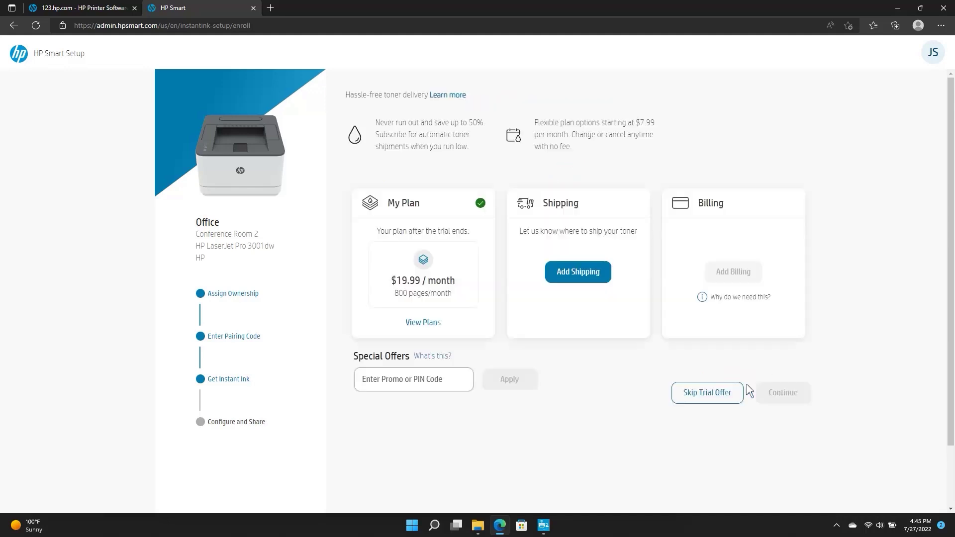
click(718, 402)
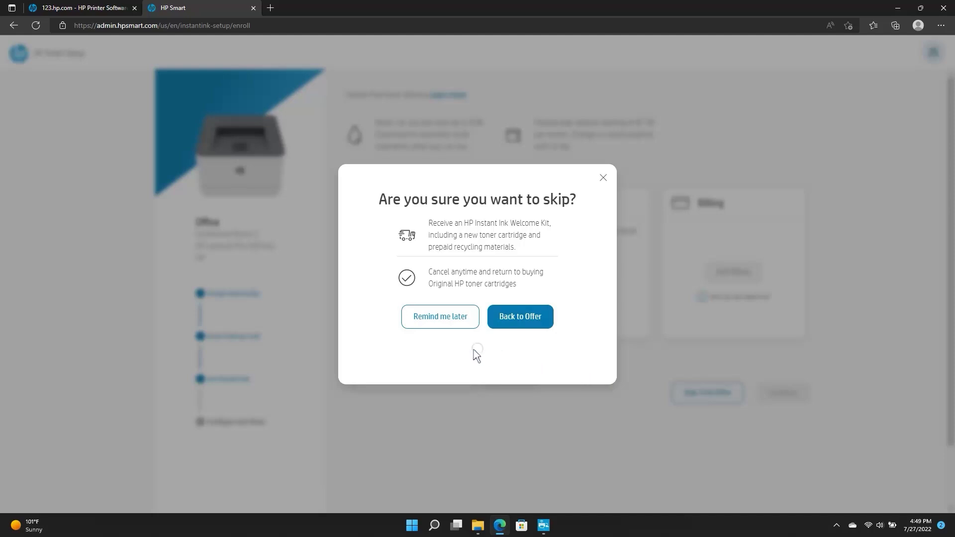
click(474, 349)
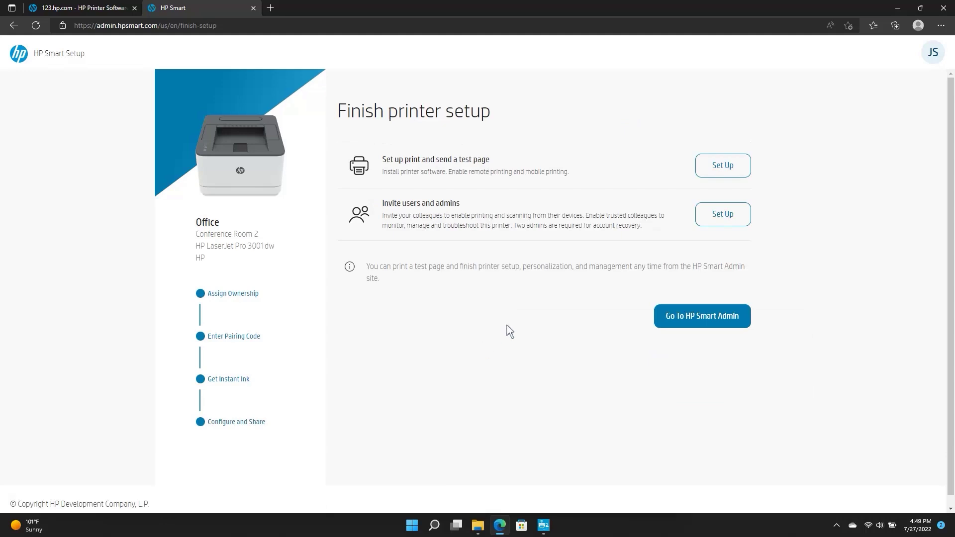
click(724, 167)
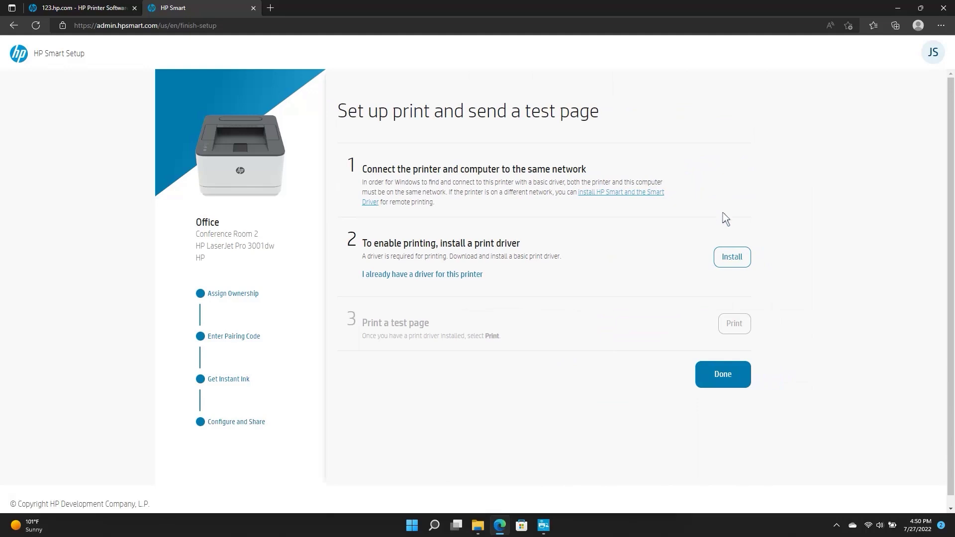
click(723, 263)
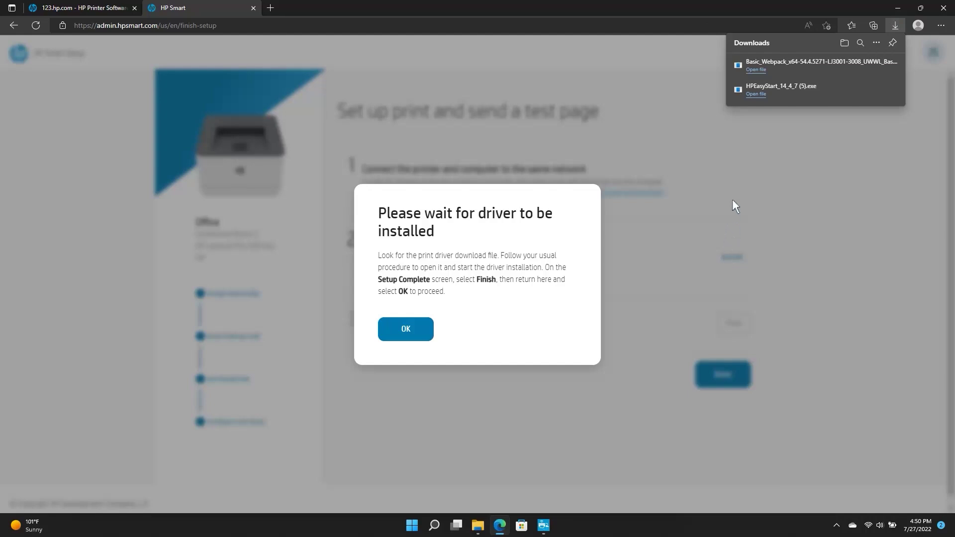
Run the Basic_Webpack driver installer, accept the license terms and decline analytics sharing
click(754, 70)
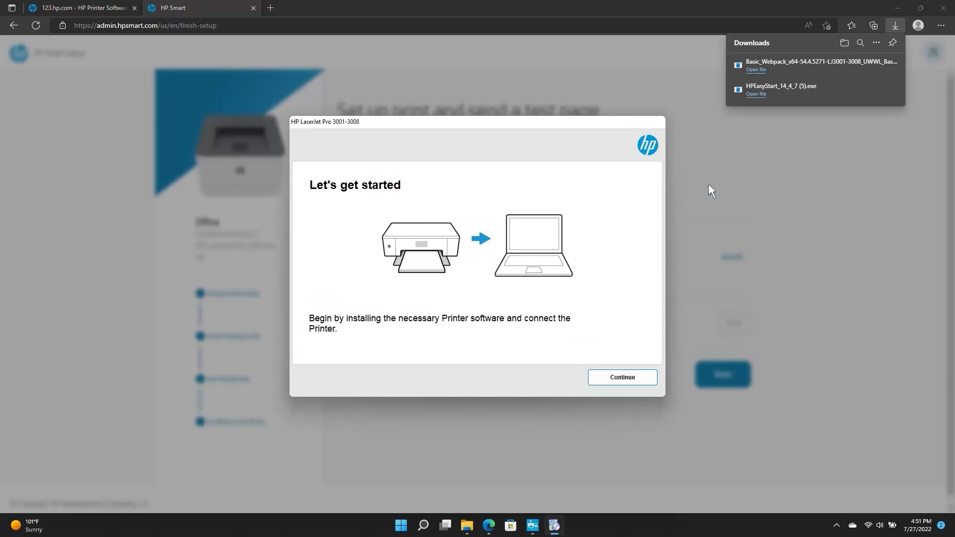
click(623, 378)
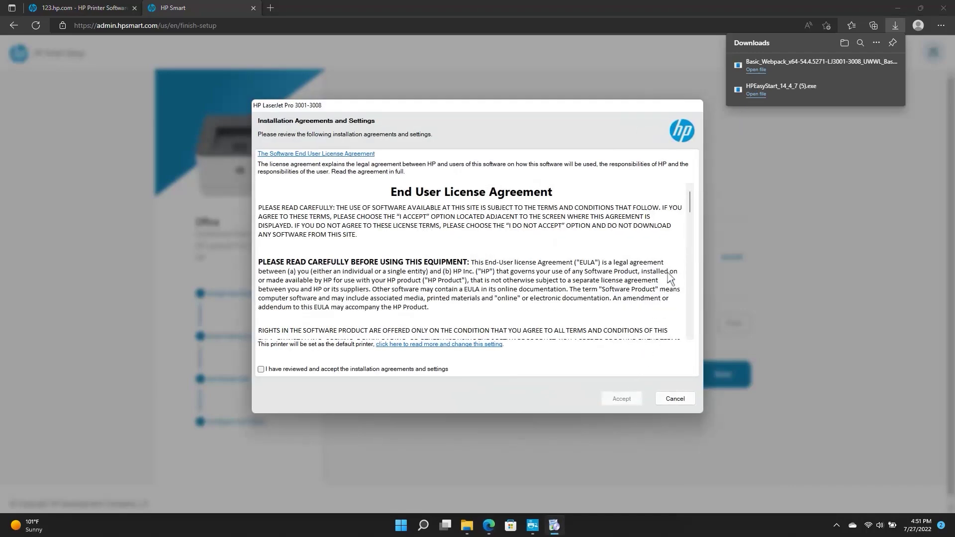
drag(690, 200, 690, 318)
click(262, 370)
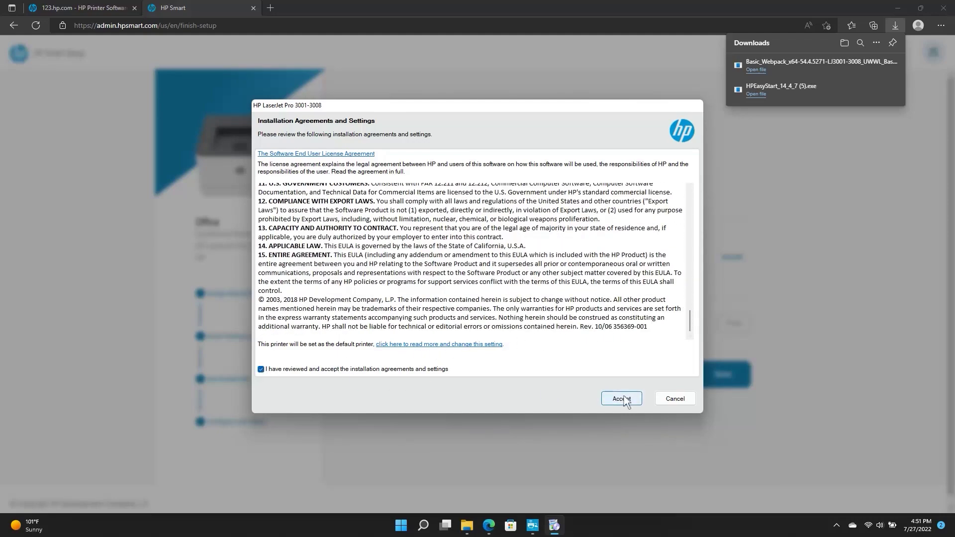
click(624, 399)
click(610, 399)
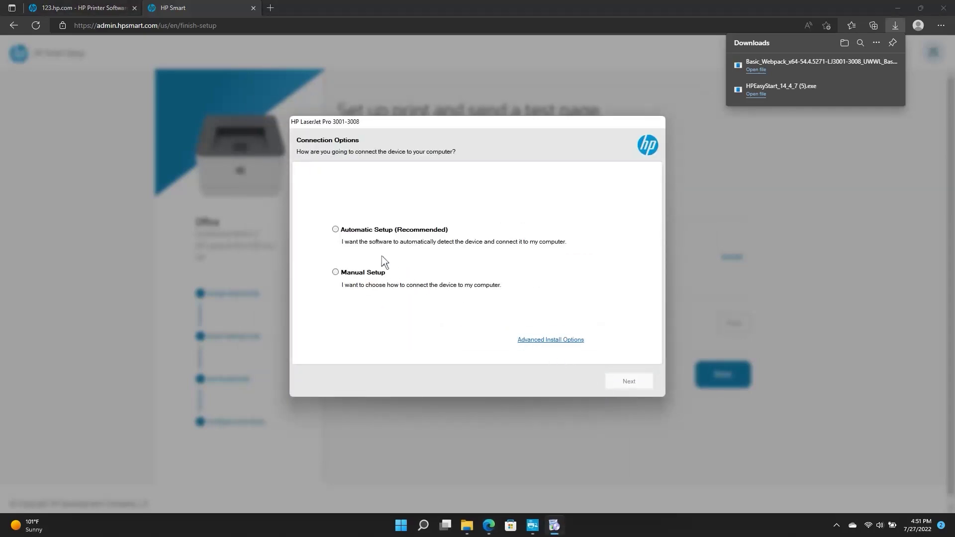
Use Automatic Setup to install the LaserJet Pro 3001-3008 found on the network
click(336, 230)
click(635, 382)
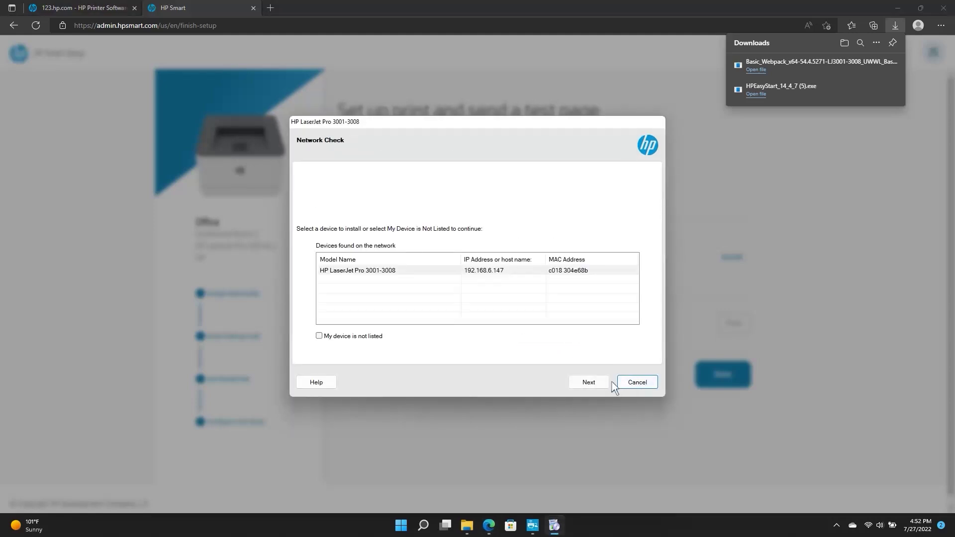
click(591, 384)
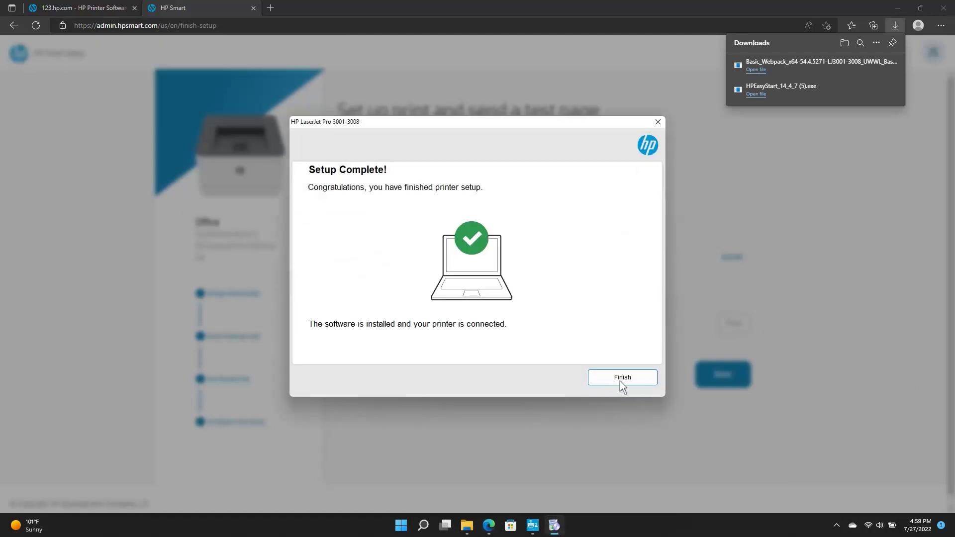
click(622, 377)
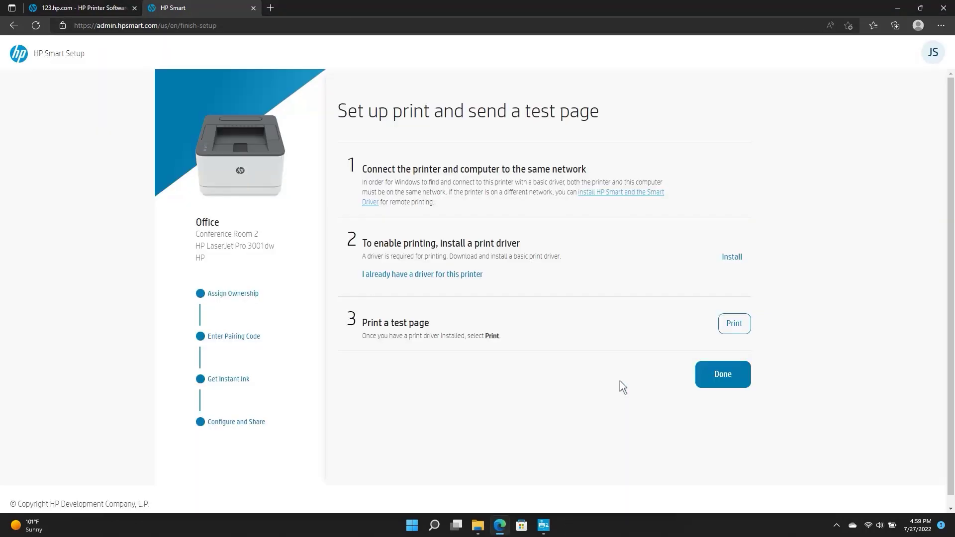
Print a test page on the Office printer and complete the test-page step
click(735, 324)
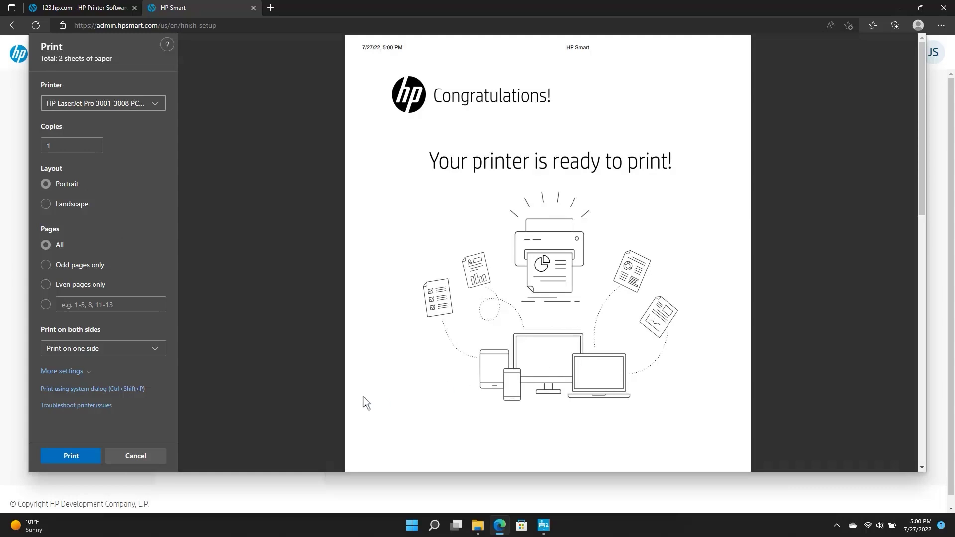
click(72, 455)
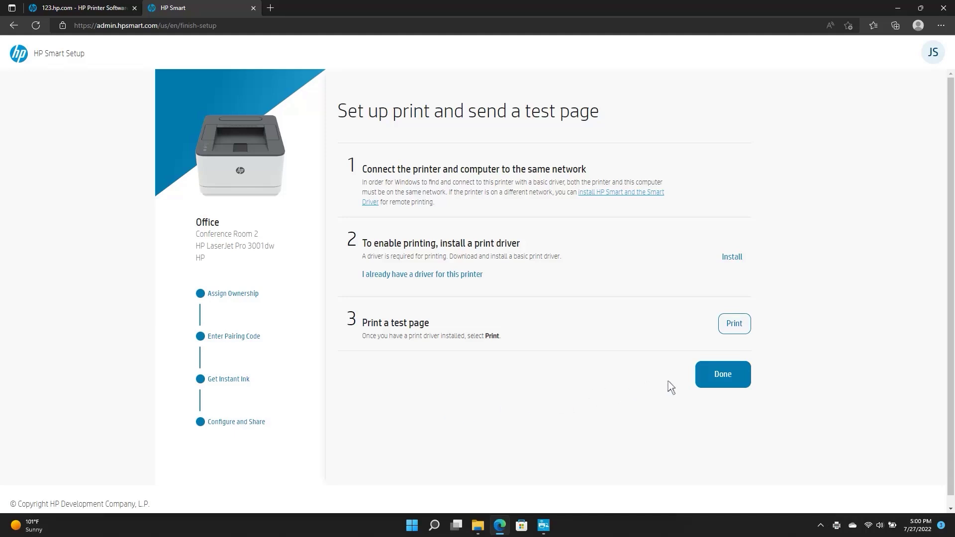
click(736, 378)
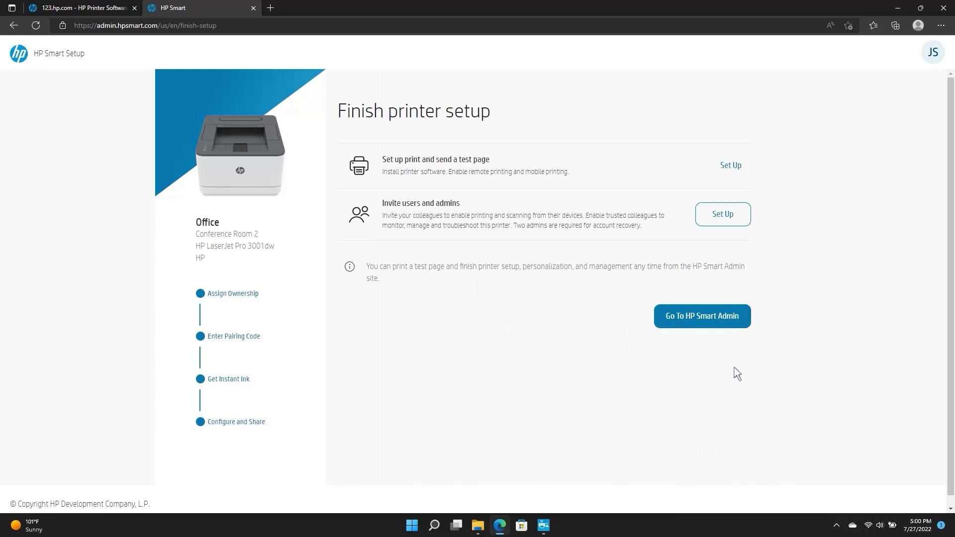
Open the admin dashboard, browse Printers and HP Instant Ink, then bookmark Home as 'HP Smart'
click(737, 322)
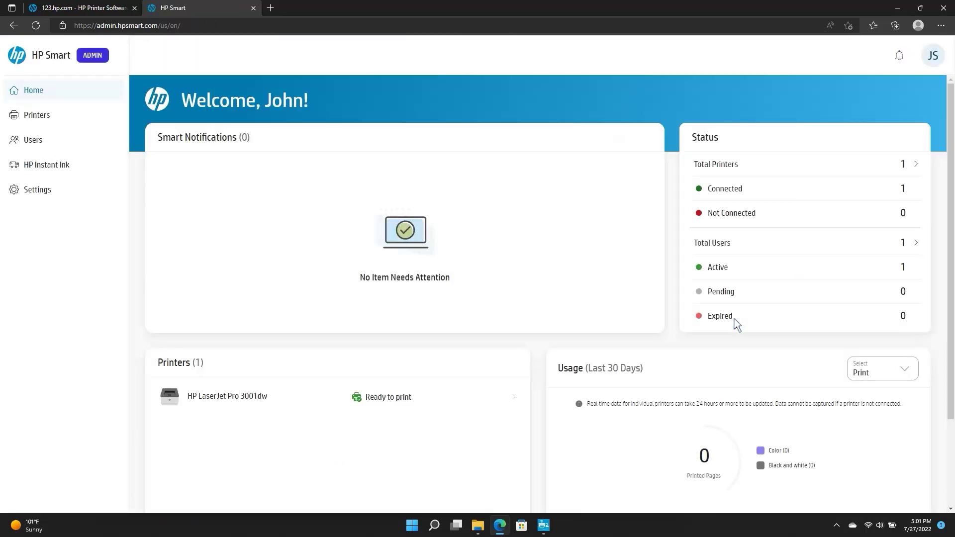
click(39, 117)
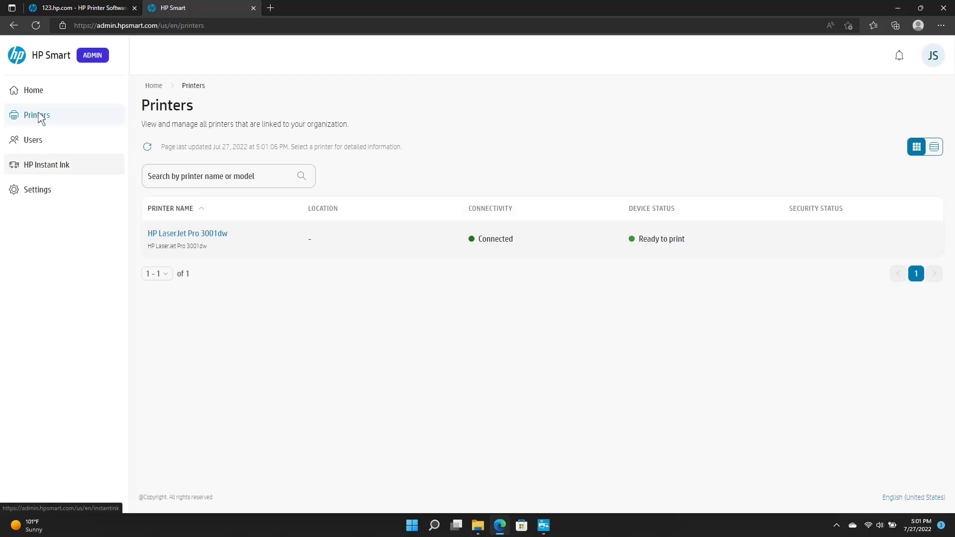
click(41, 165)
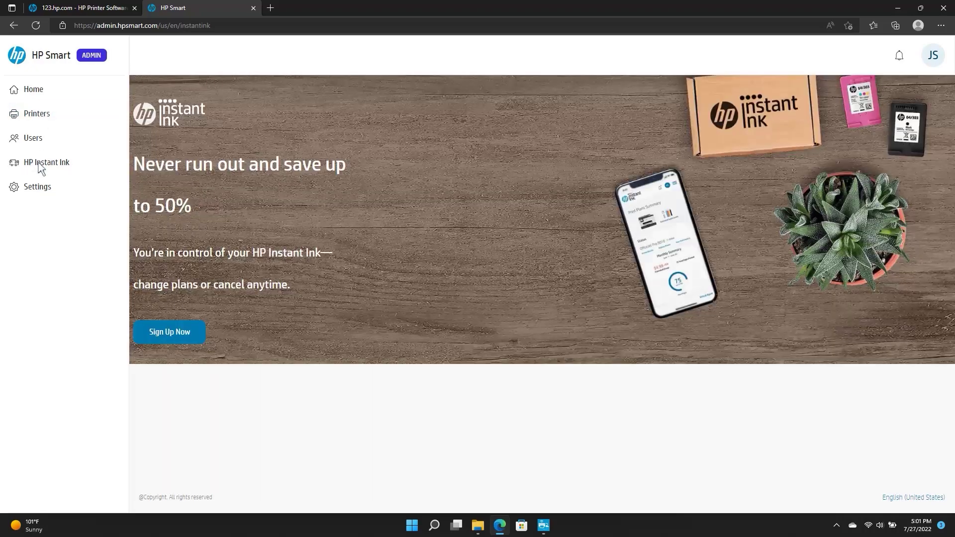
click(40, 92)
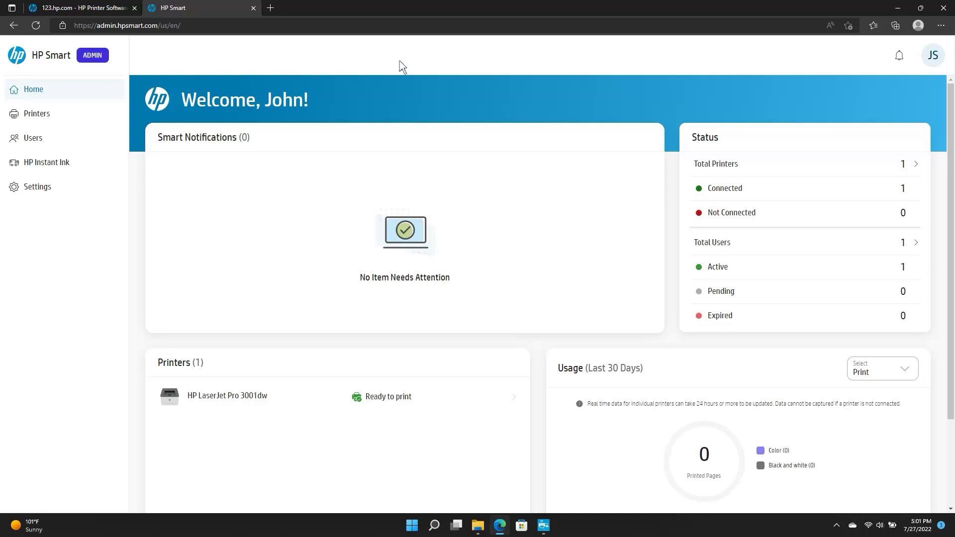
click(849, 26)
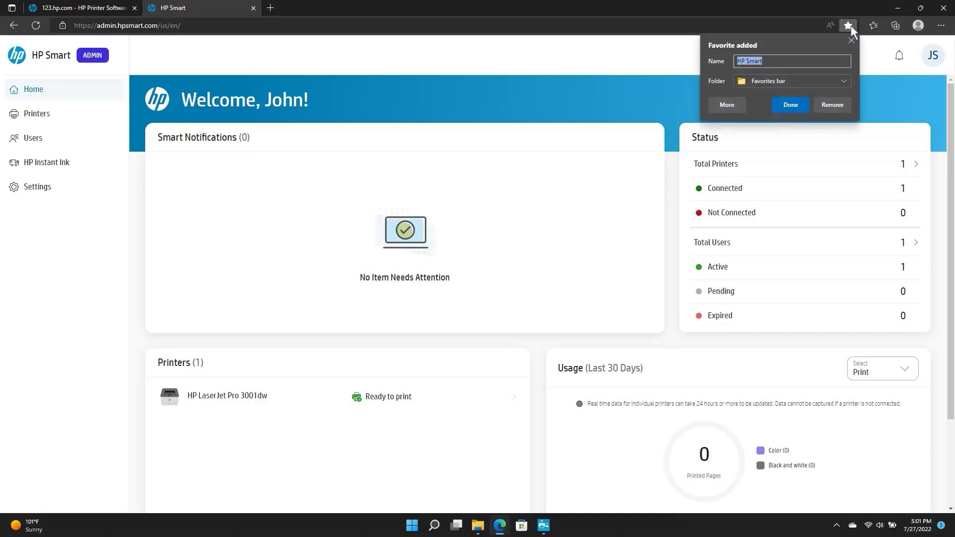
click(794, 106)
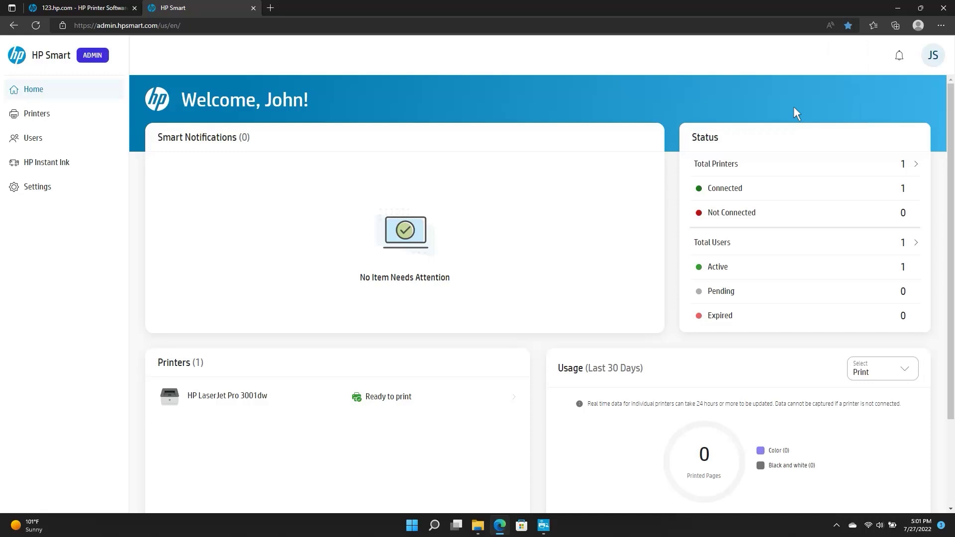